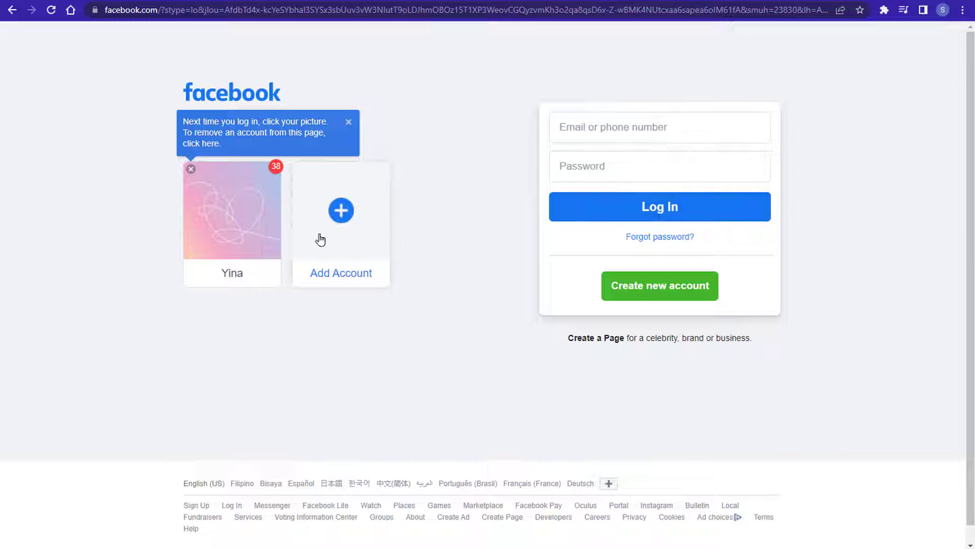
Sign in to the saved Facebook account with its password.
left_click(248, 243)
key("ctrl+v")
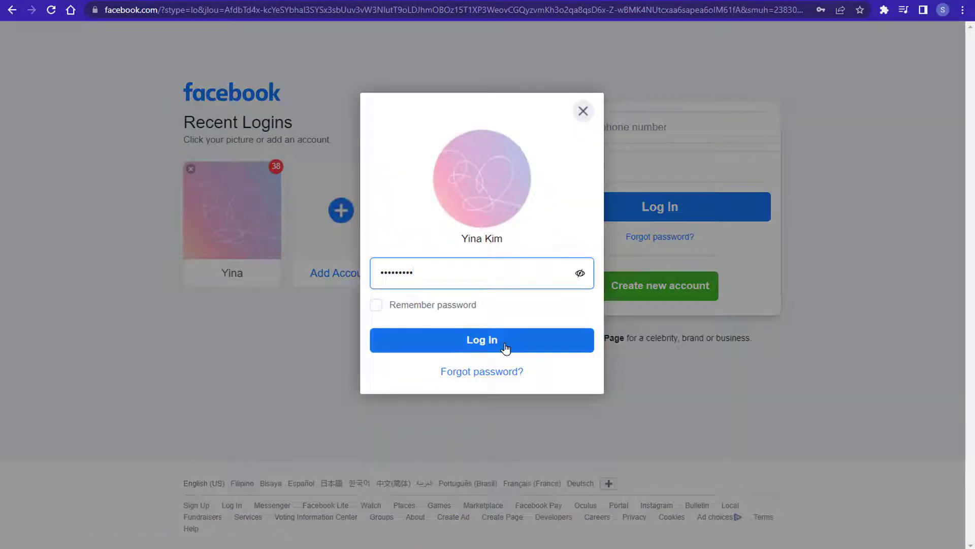
left_click(505, 348)
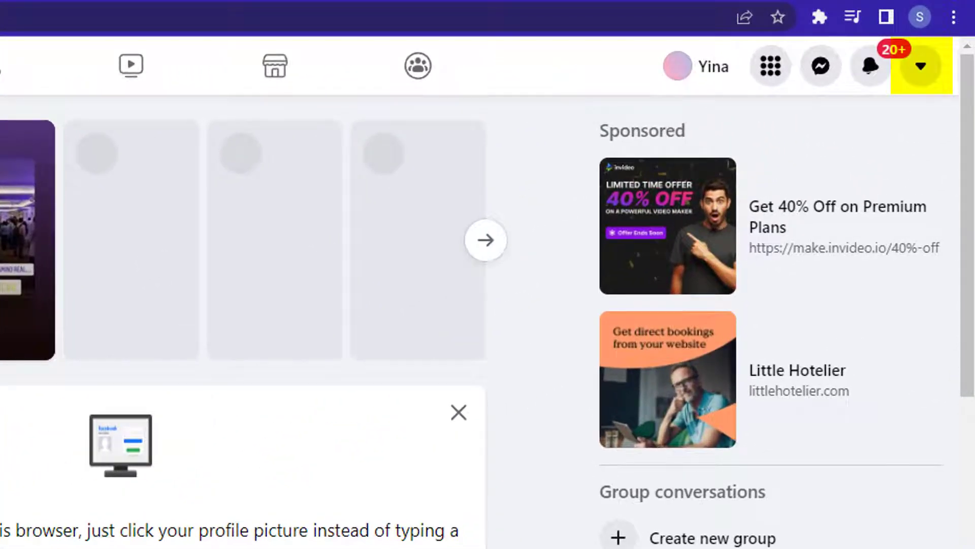
Open Settings from the account menu's Settings & privacy options.
left_click(923, 71)
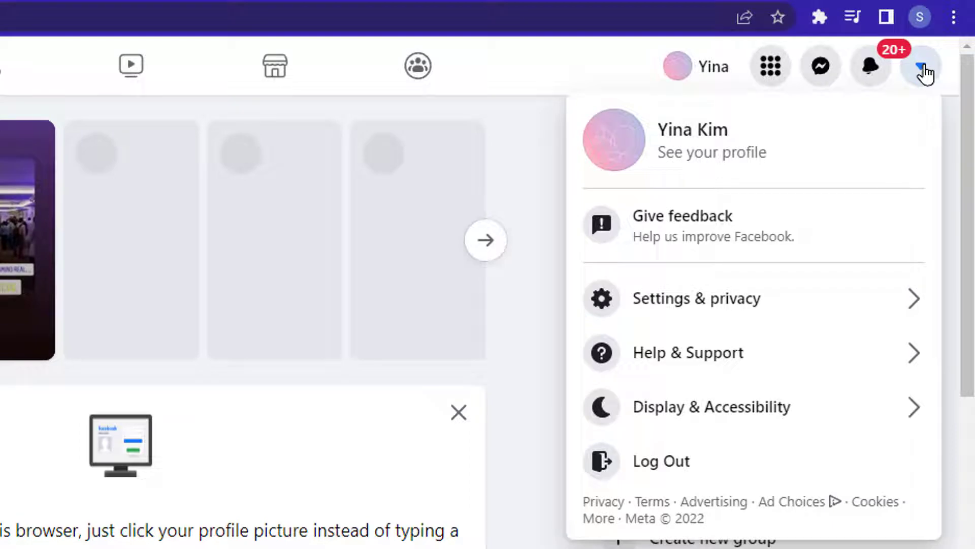
left_click(787, 323)
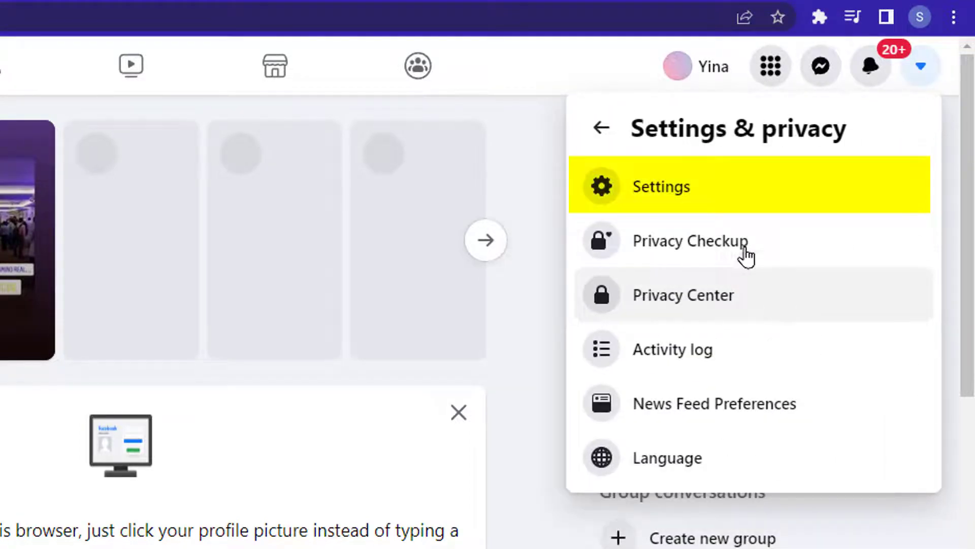
left_click(722, 203)
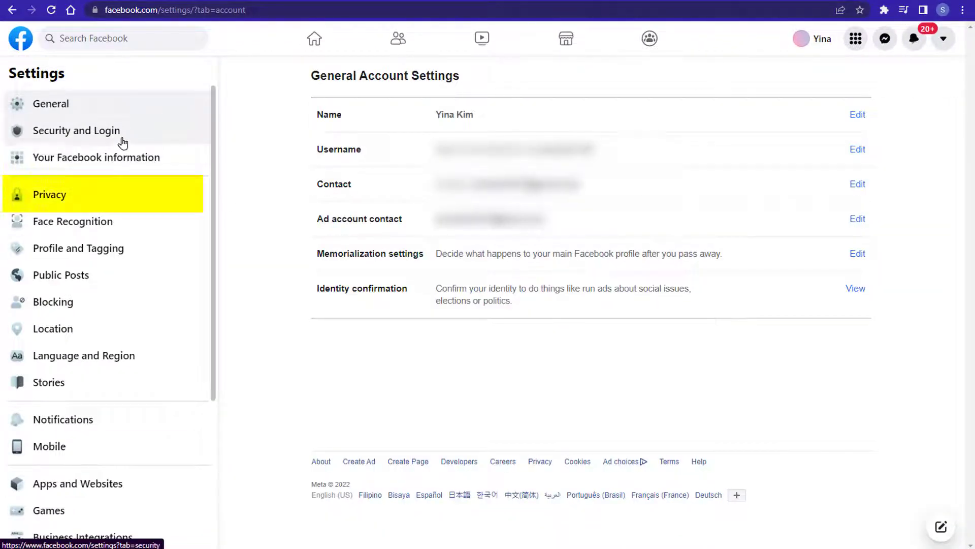
In Privacy settings, set who can see your future posts to Only me.
left_click(90, 202)
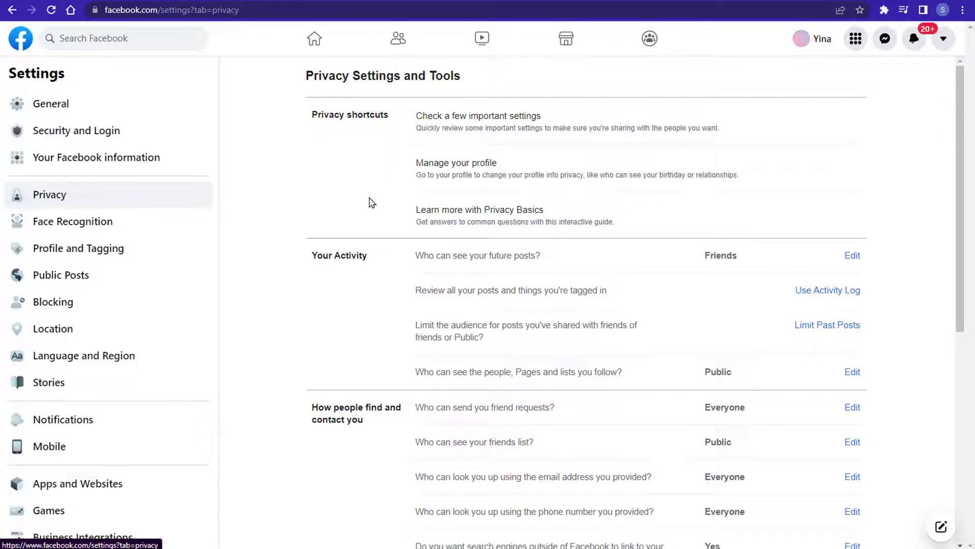
scroll(364, 404, "down", 5)
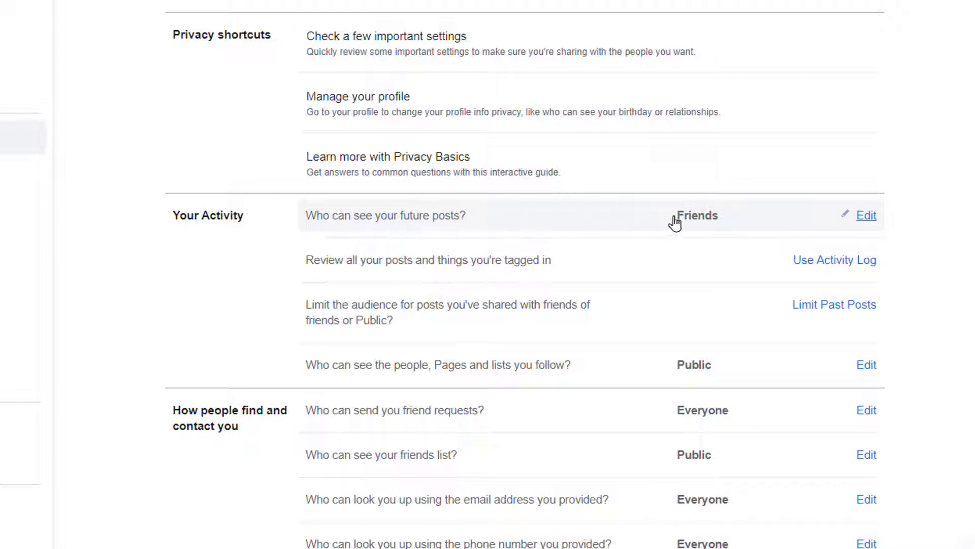
left_click(867, 217)
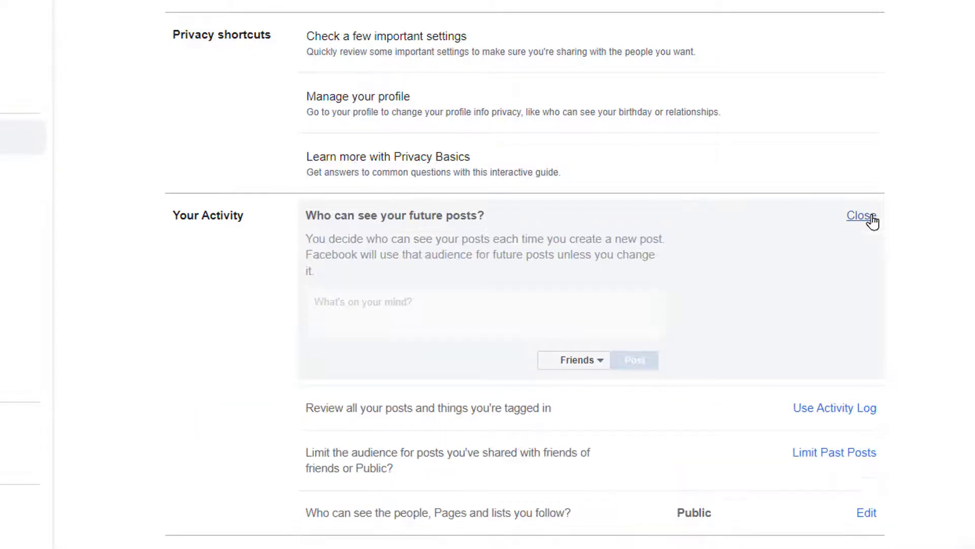
left_click(598, 365)
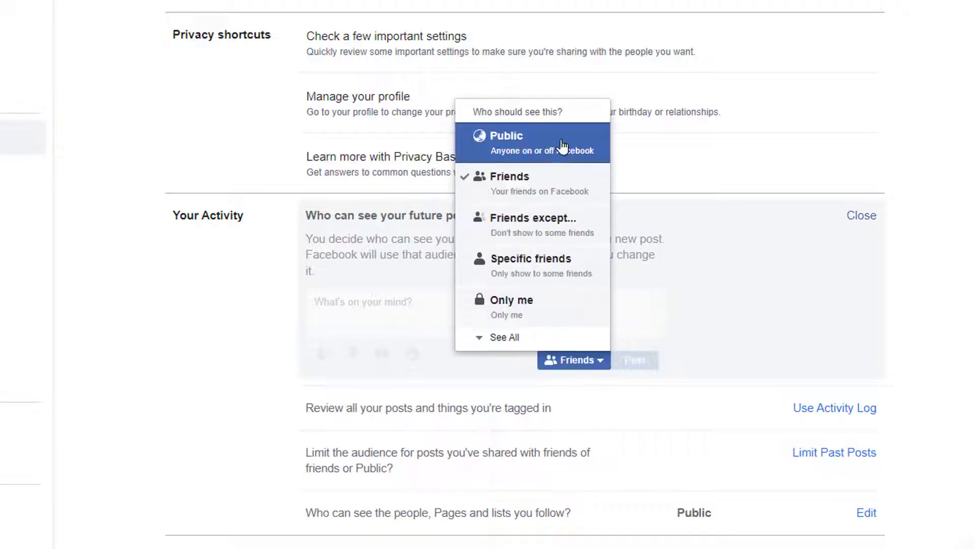
left_click(555, 321)
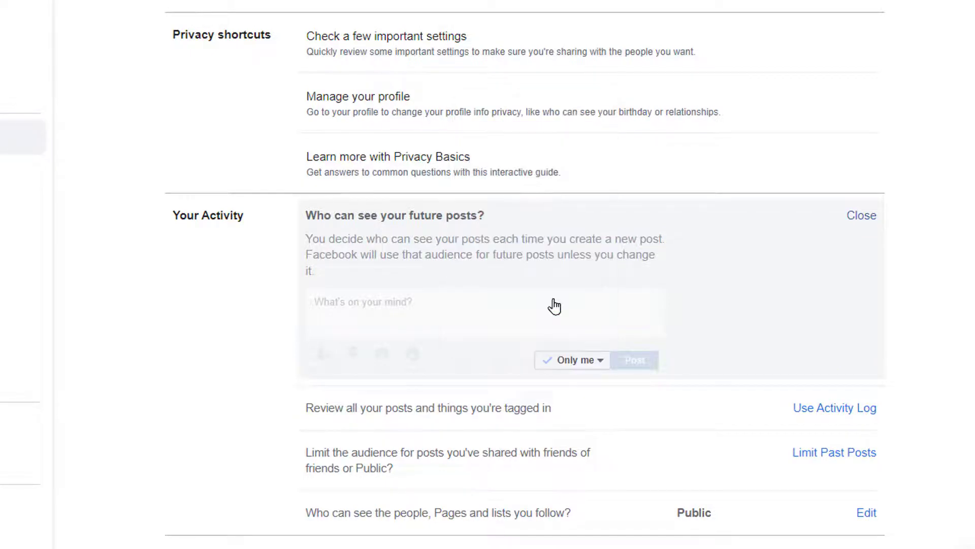
Make the people, Pages and lists you follow visible to Friends only.
scroll(553, 376, "down", 2)
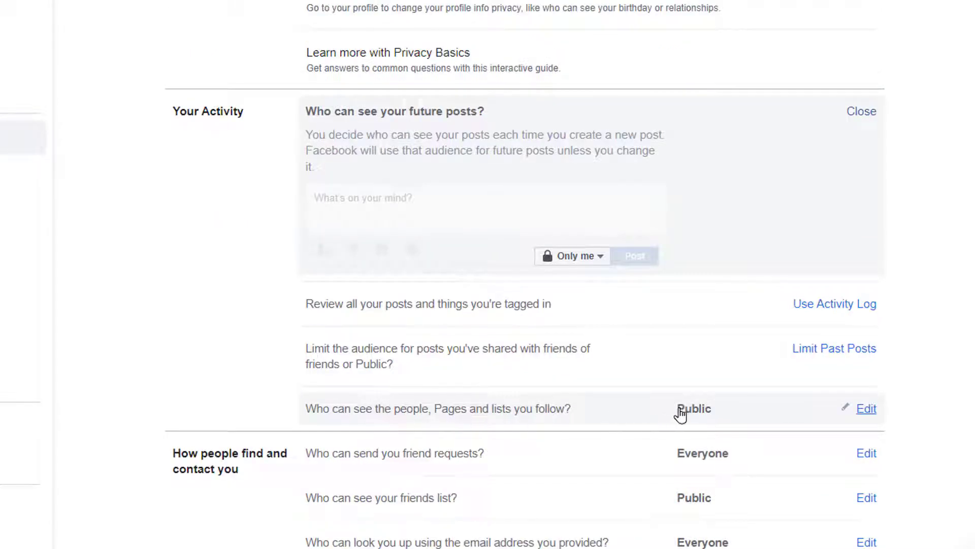
left_click(867, 409)
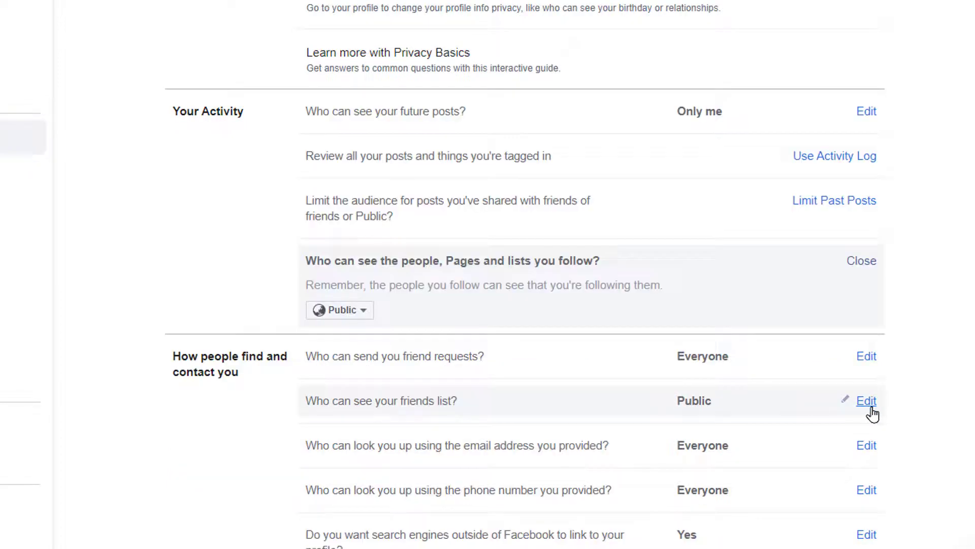
left_click(365, 315)
left_click(394, 355)
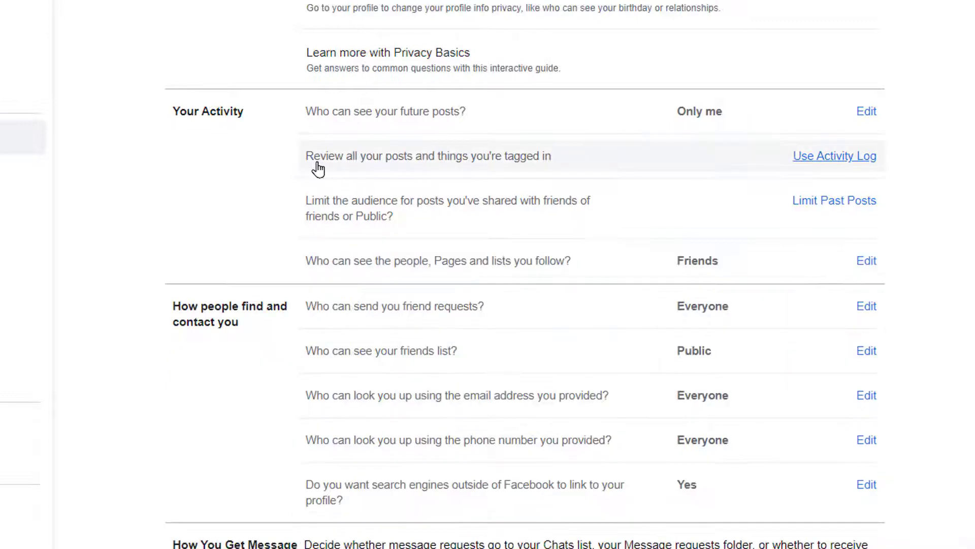
Switch on Review Posts You're Tagged In in the Activity Log, save, and go back.
left_click(819, 158)
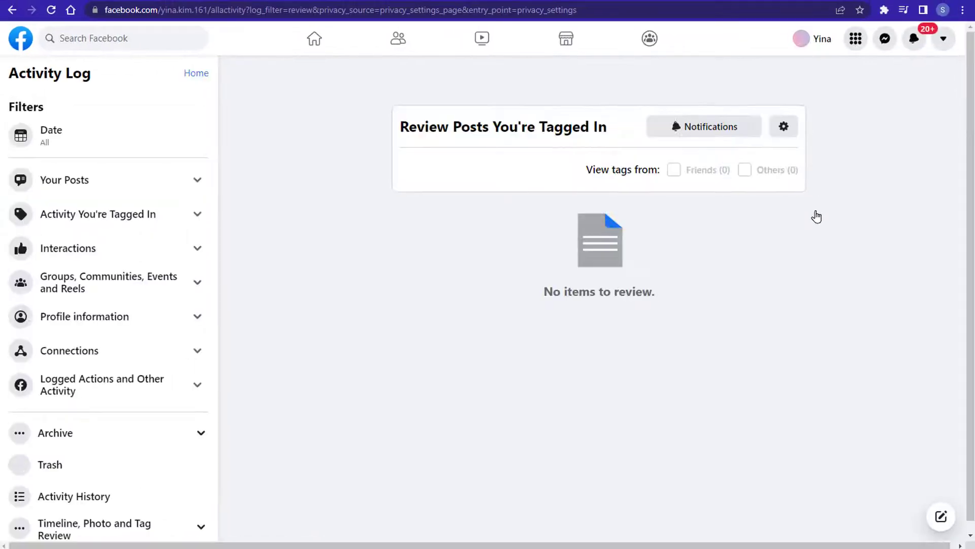
left_click(784, 128)
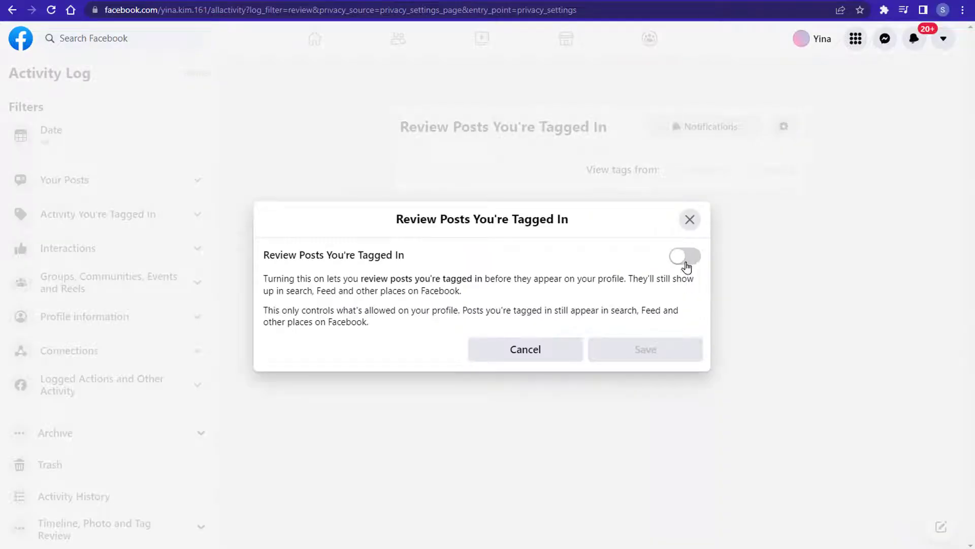
left_click(685, 257)
left_click(660, 351)
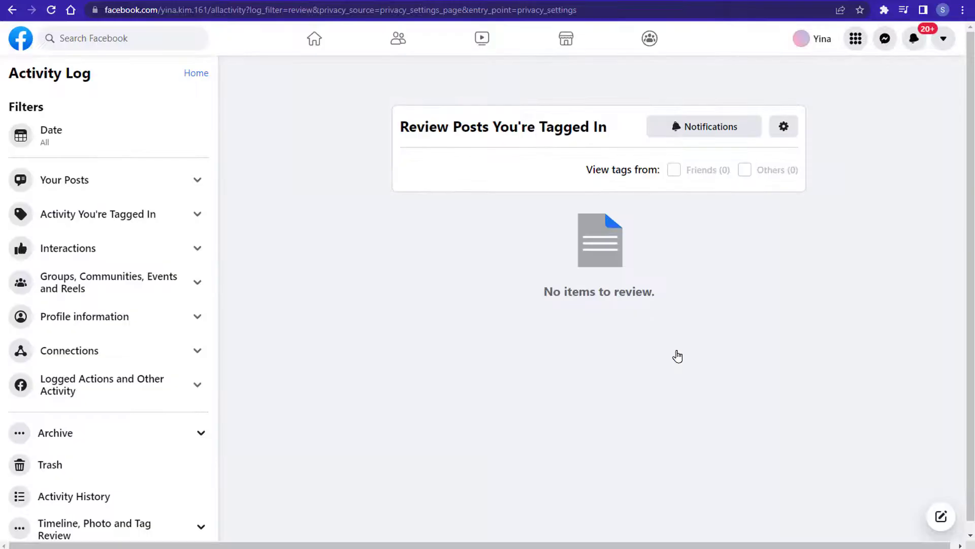
key("alt+Left")
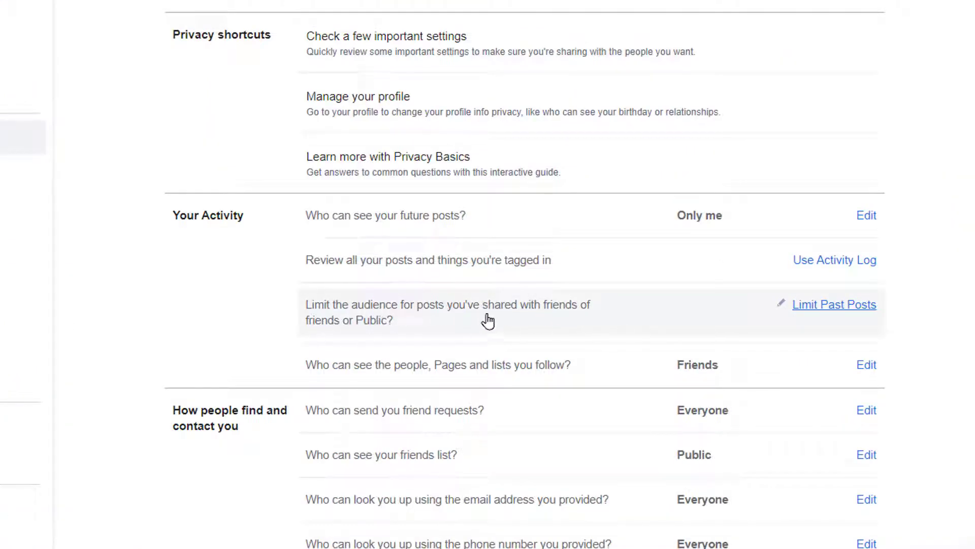
Limit the audience of all past posts and confirm the change.
left_click(839, 307)
left_click(351, 456)
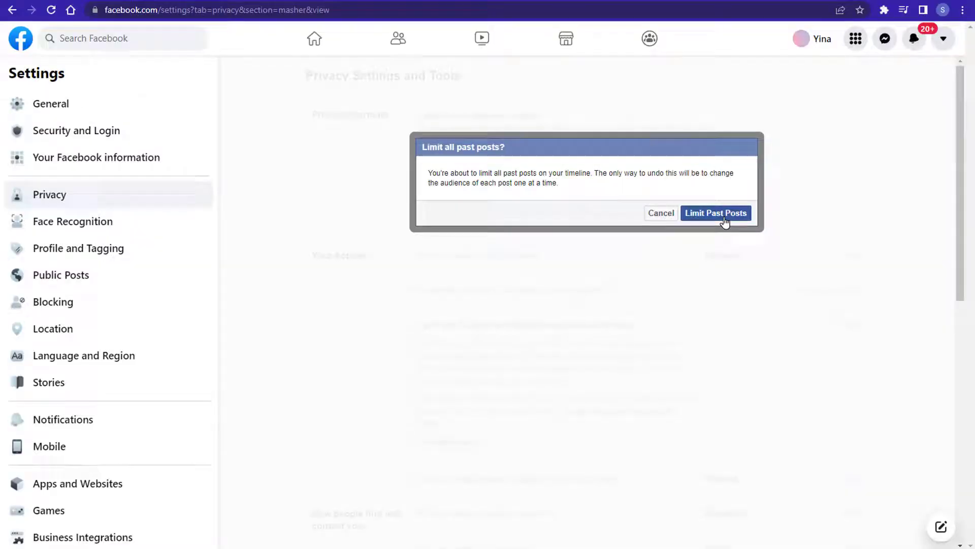
left_click(715, 213)
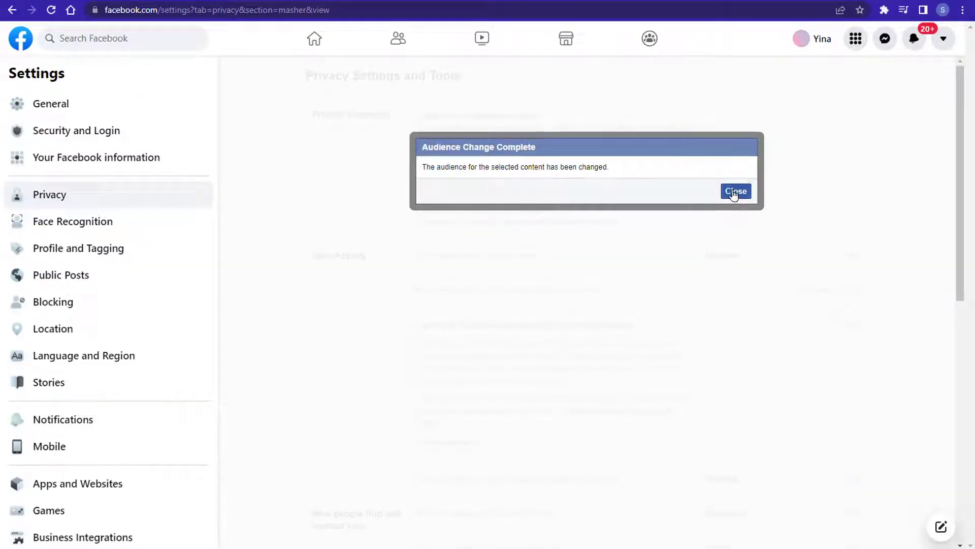
left_click(736, 191)
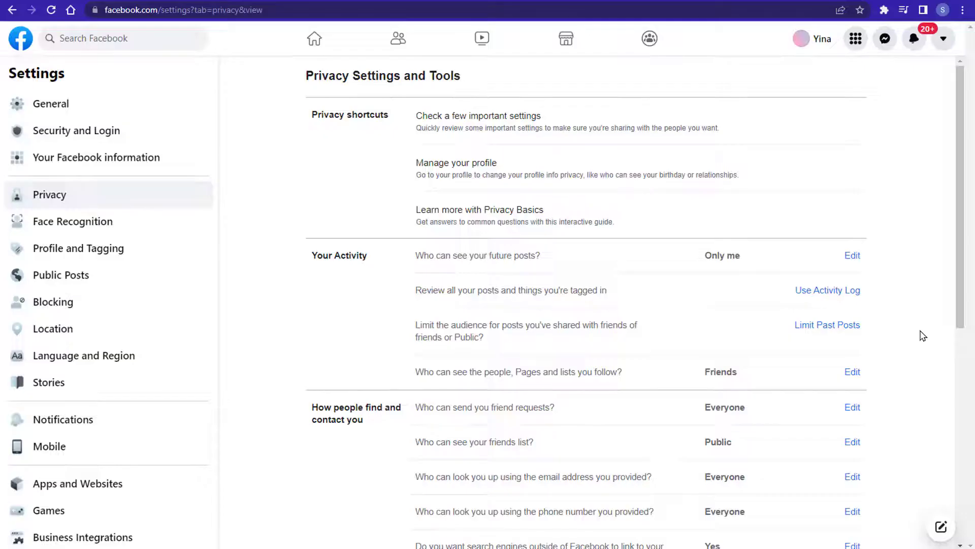
scroll(922, 334, "down", 5)
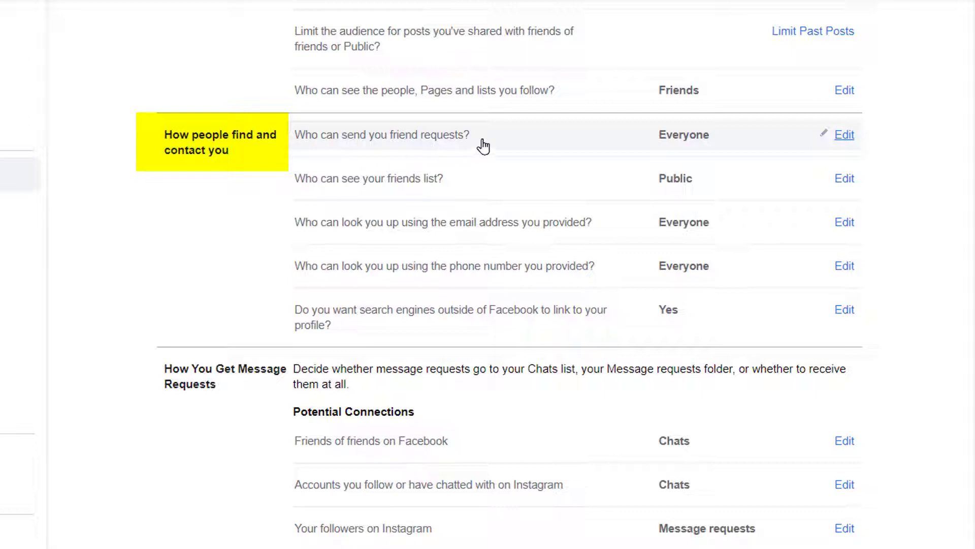
Limit friend requests to Friends of friends and the friends list to Friends.
left_click(846, 136)
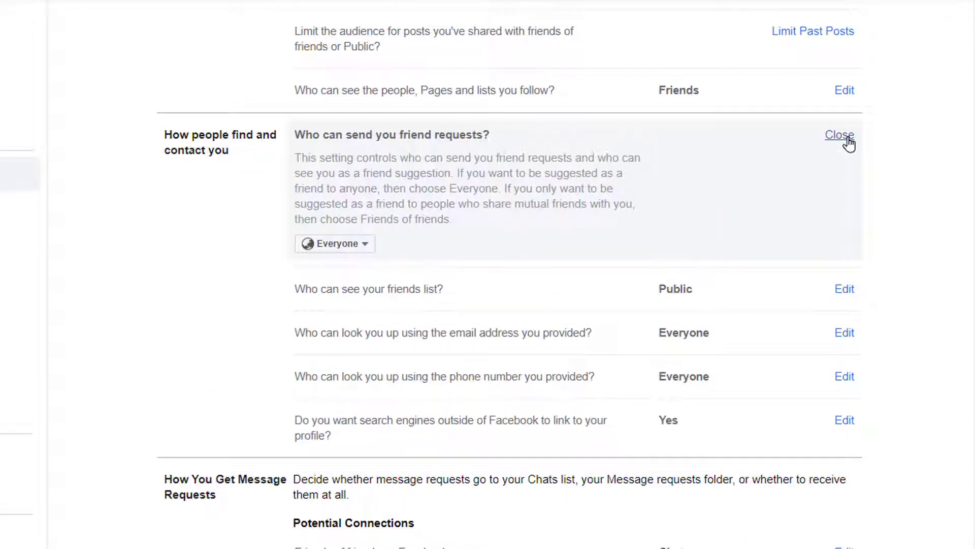
left_click(365, 245)
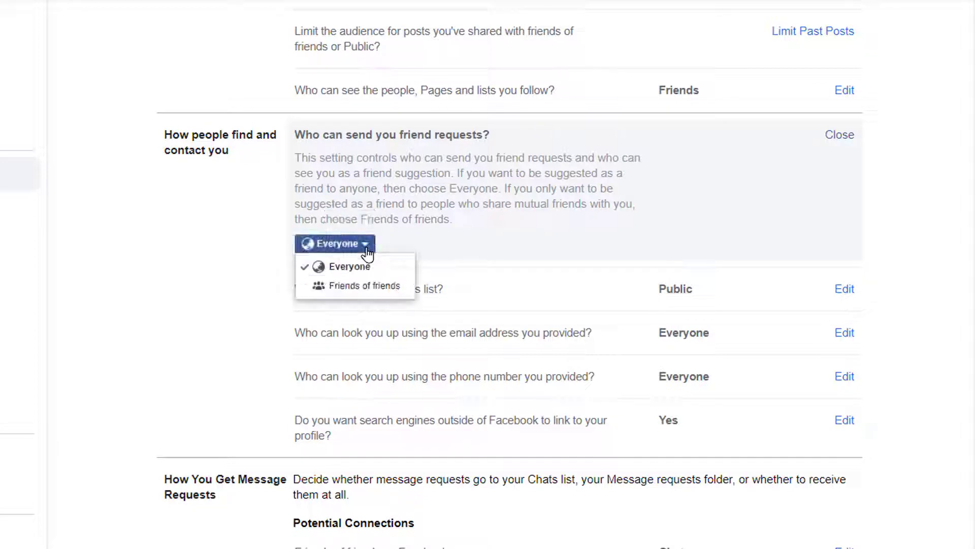
left_click(408, 287)
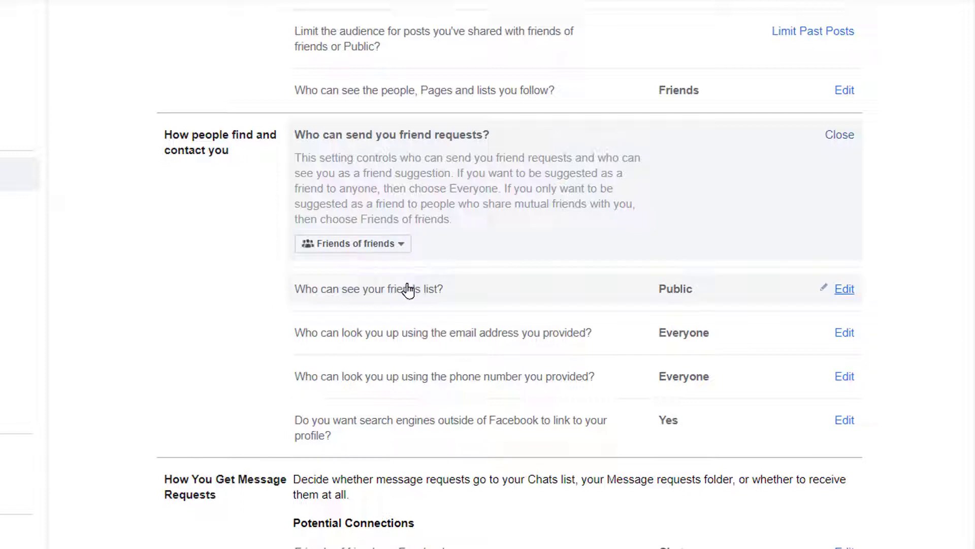
left_click(840, 136)
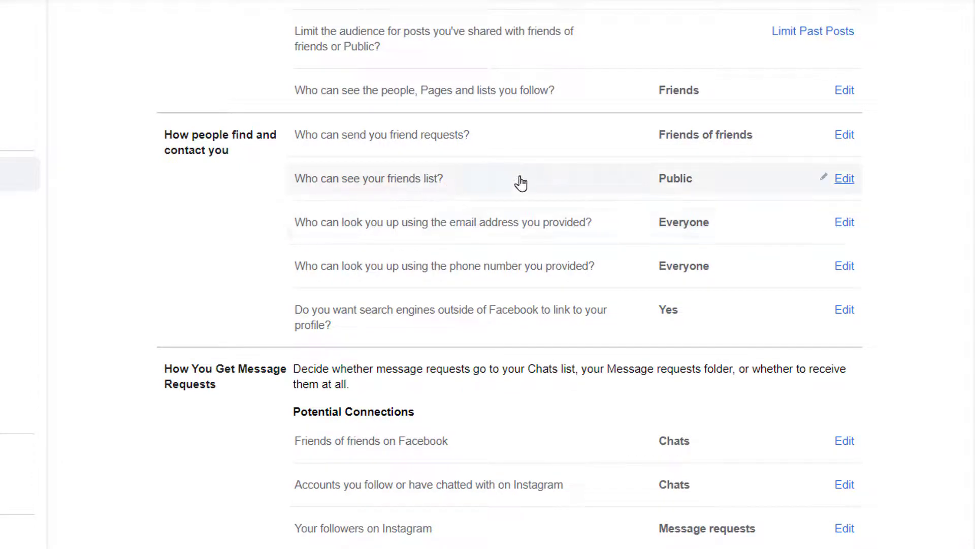
left_click(849, 178)
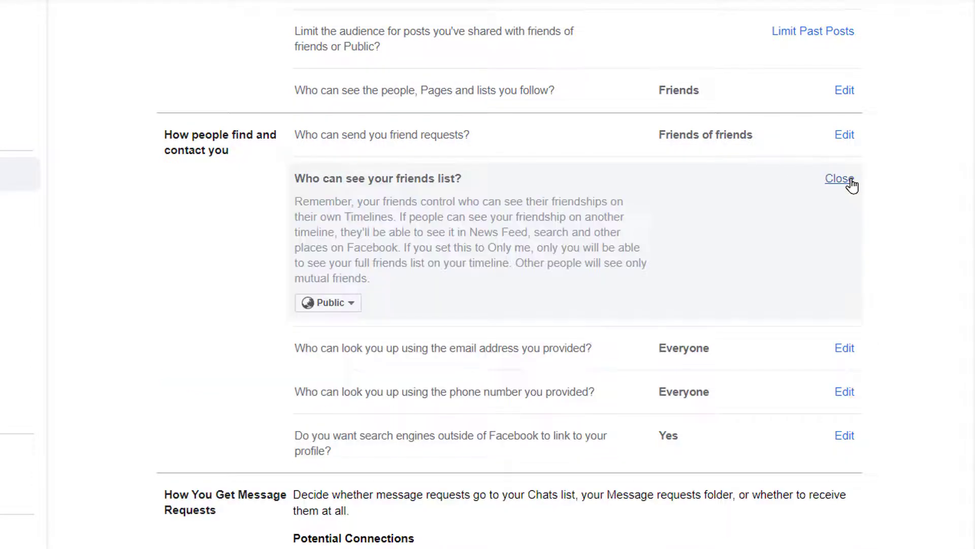
left_click(336, 304)
left_click(389, 345)
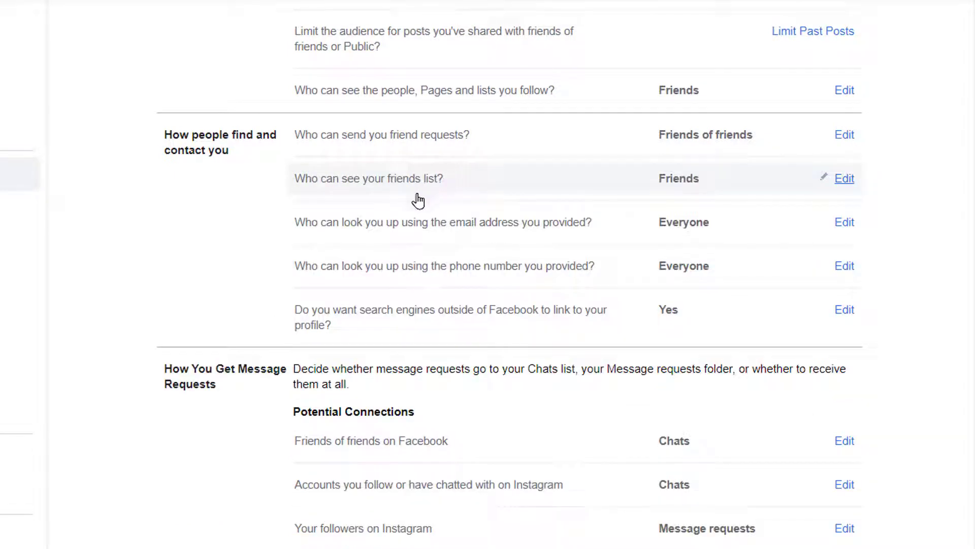
Restrict lookup by email address and by phone number to Only me.
left_click(845, 222)
left_click(333, 285)
left_click(362, 366)
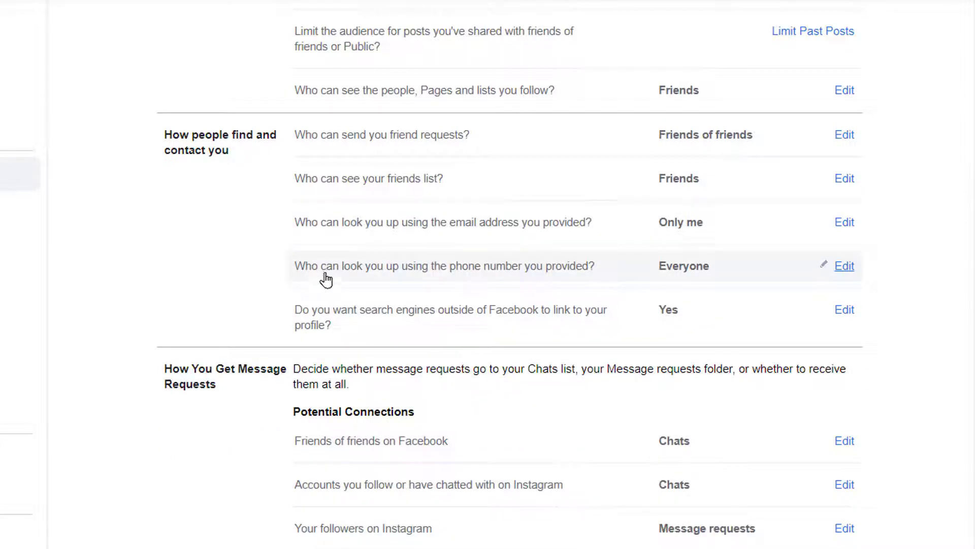
left_click(846, 268)
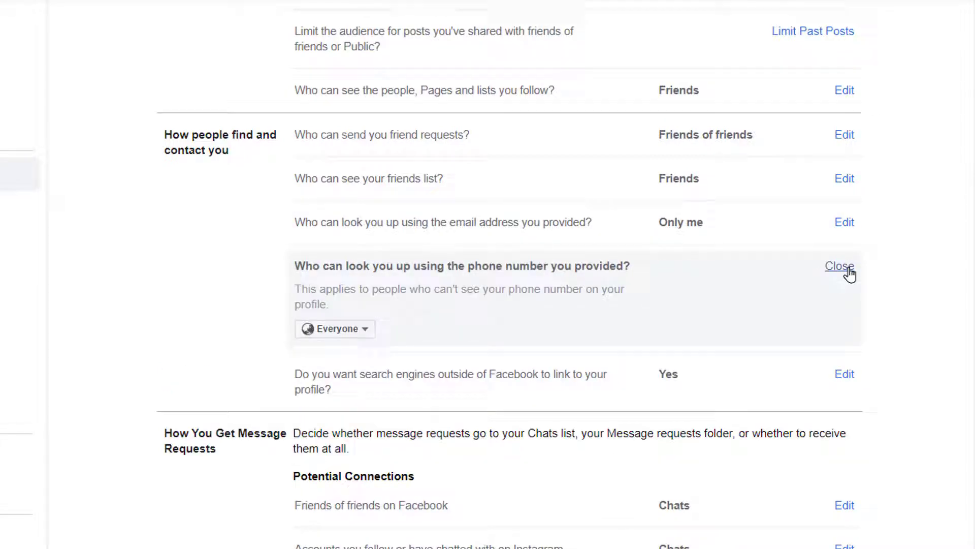
left_click(354, 330)
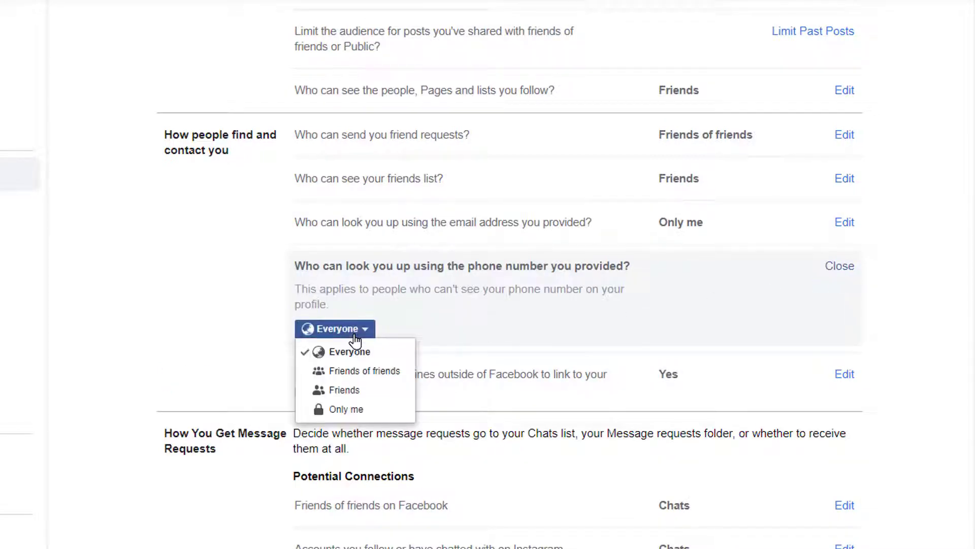
left_click(366, 413)
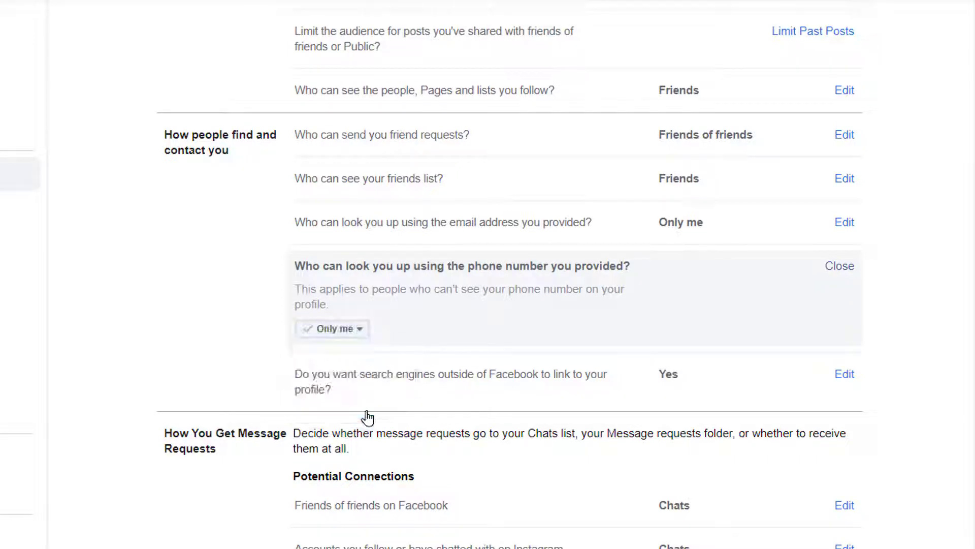
left_click(841, 269)
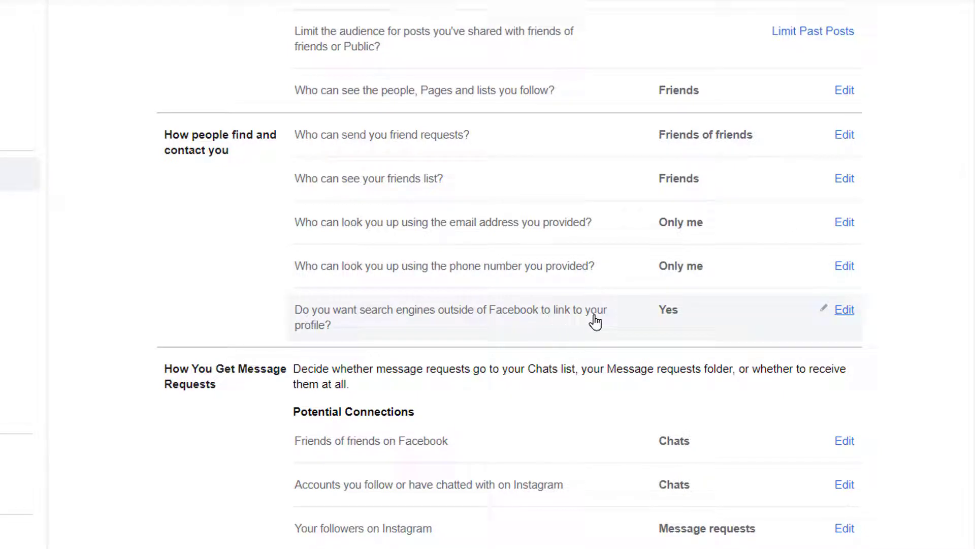
Turn off search engines outside Facebook linking to your profile.
left_click(853, 312)
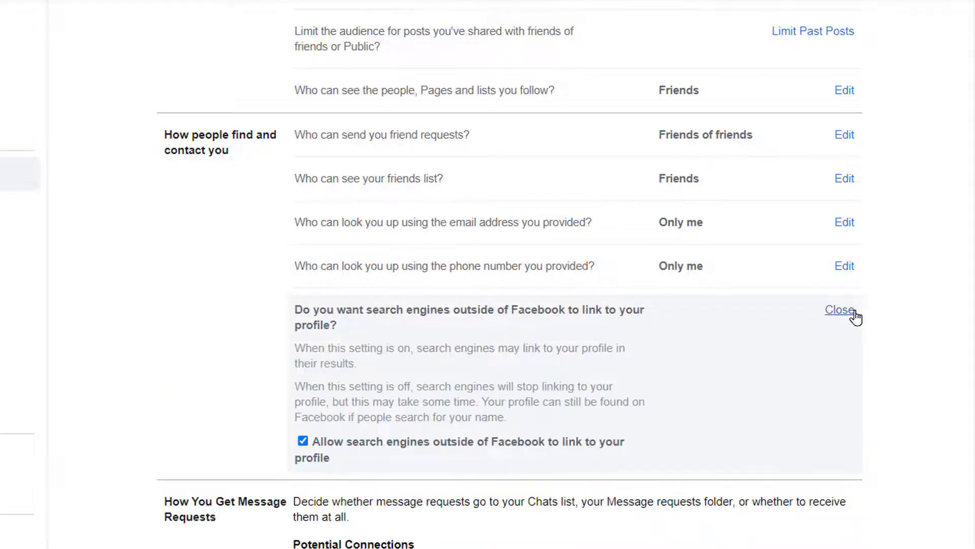
left_click(302, 441)
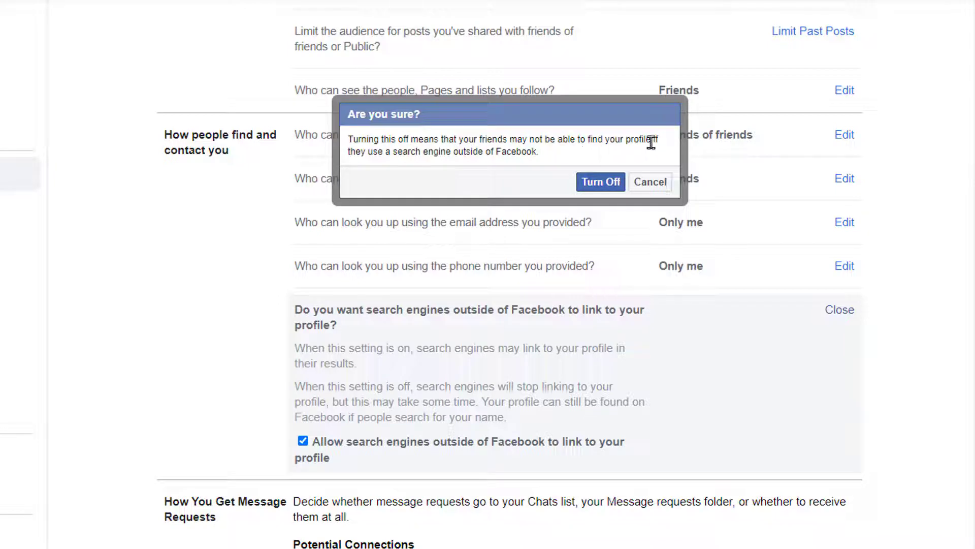
left_click(613, 186)
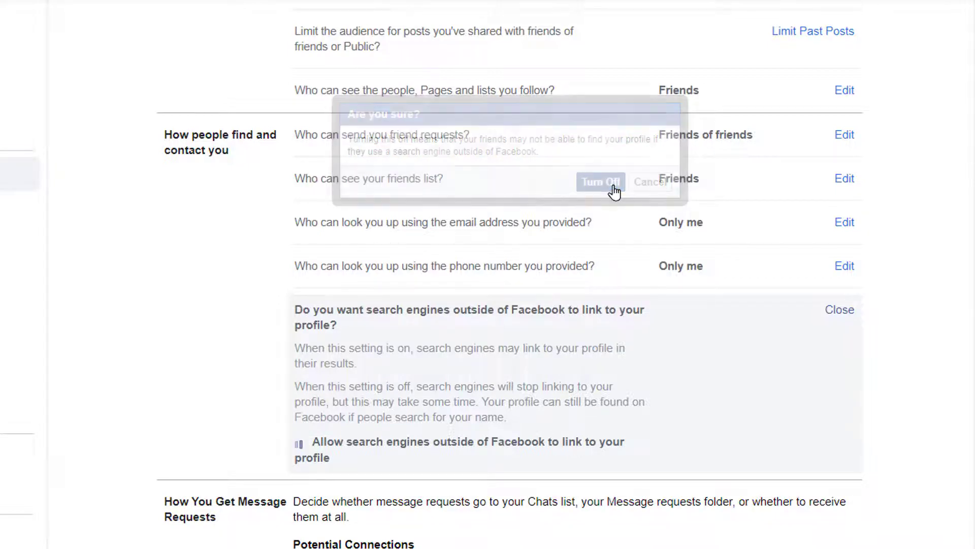
left_click(837, 312)
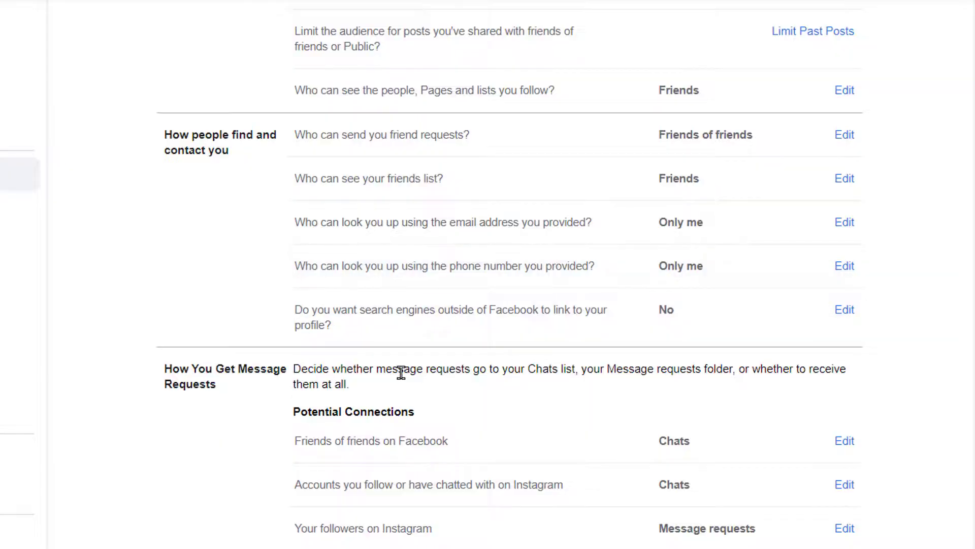
Scroll down to the How You Get Message Requests section.
scroll(557, 363, "down", 4)
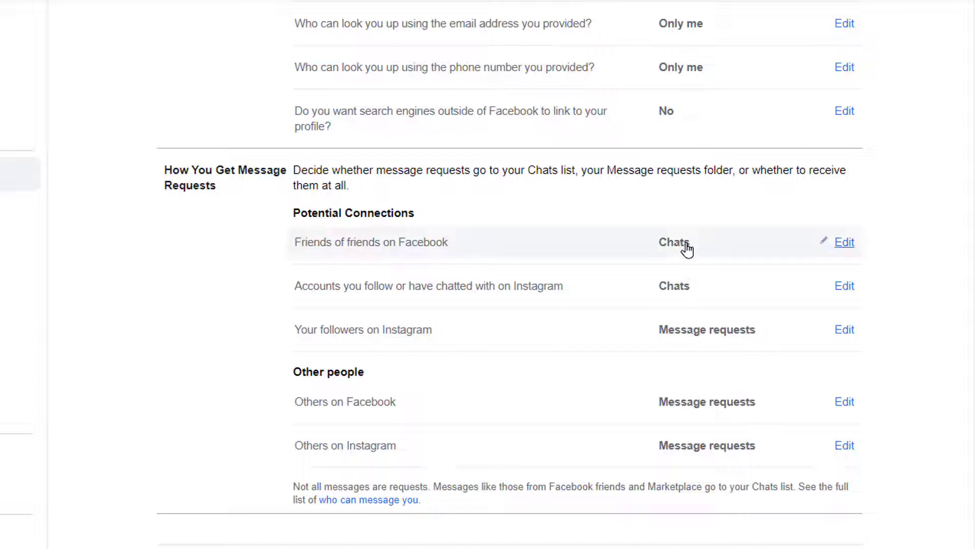
Send requests from Friends of friends and followed Instagram accounts to Message requests.
left_click(844, 242)
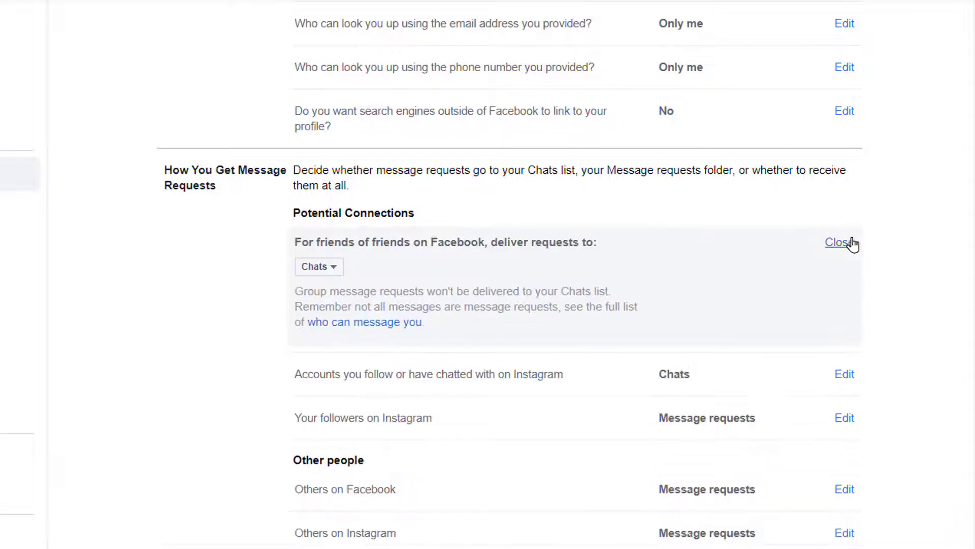
left_click(336, 273)
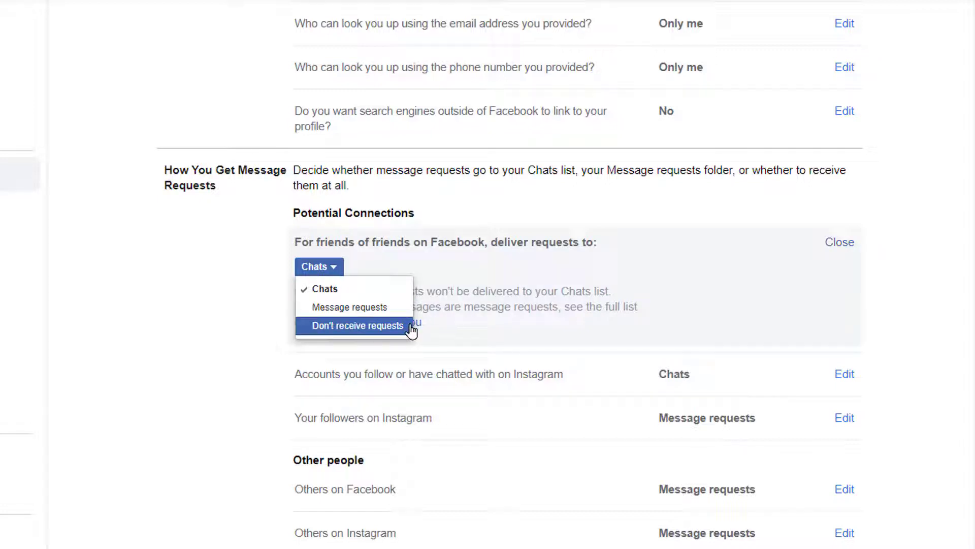
left_click(844, 373)
left_click(340, 333)
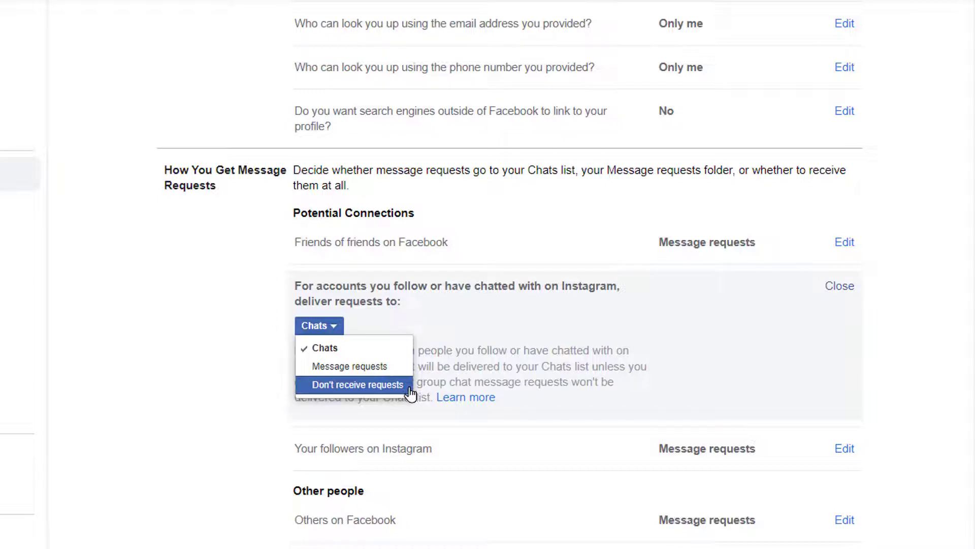
left_click(401, 367)
Set Others on Instagram to Don't receive requests.
scroll(327, 383, "down", 1)
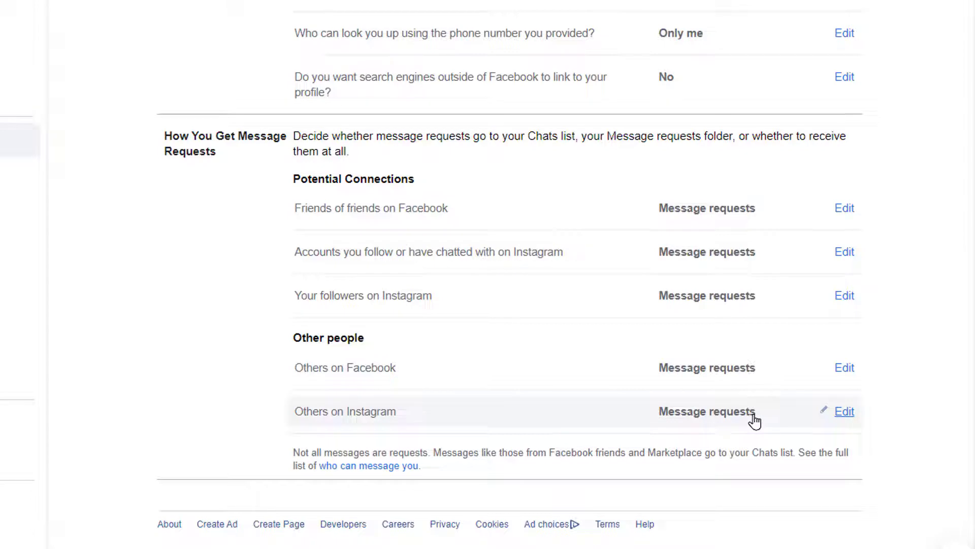
left_click(845, 418)
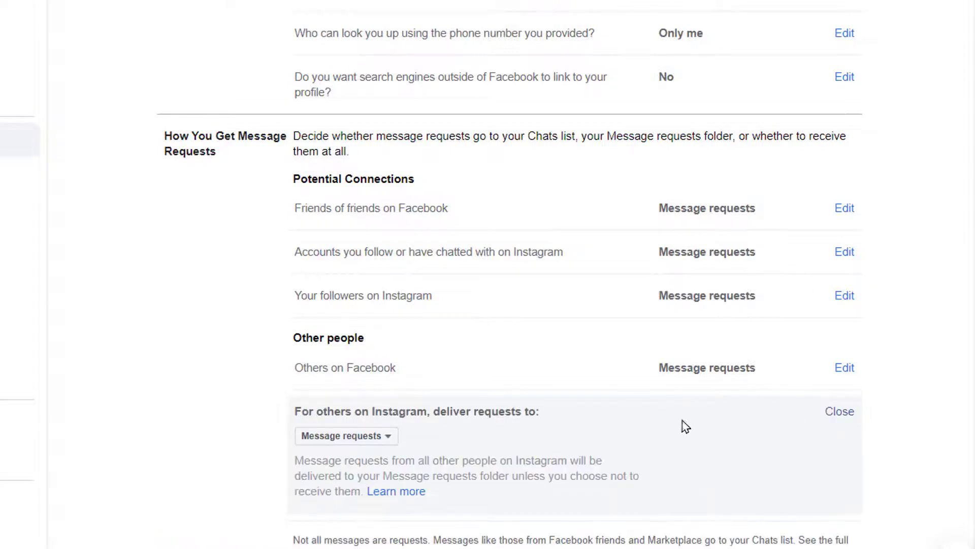
left_click(382, 438)
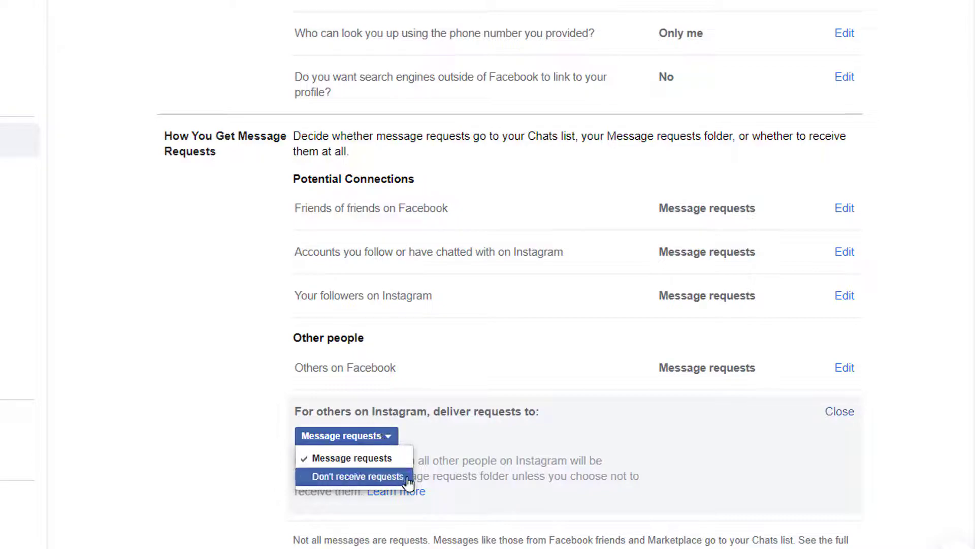
left_click(340, 479)
left_click(838, 411)
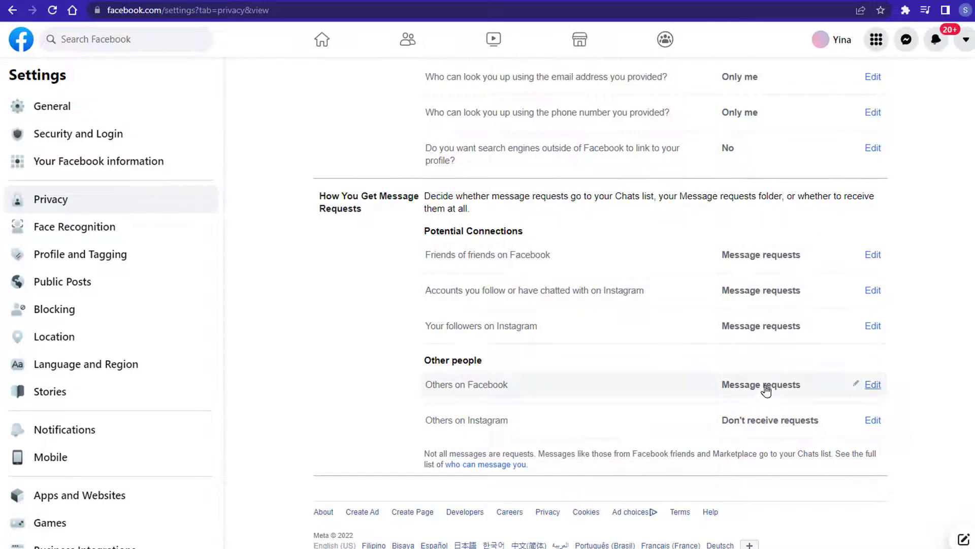
Navigate to your own Facebook profile page.
left_click_drag(960, 397, 965, 163)
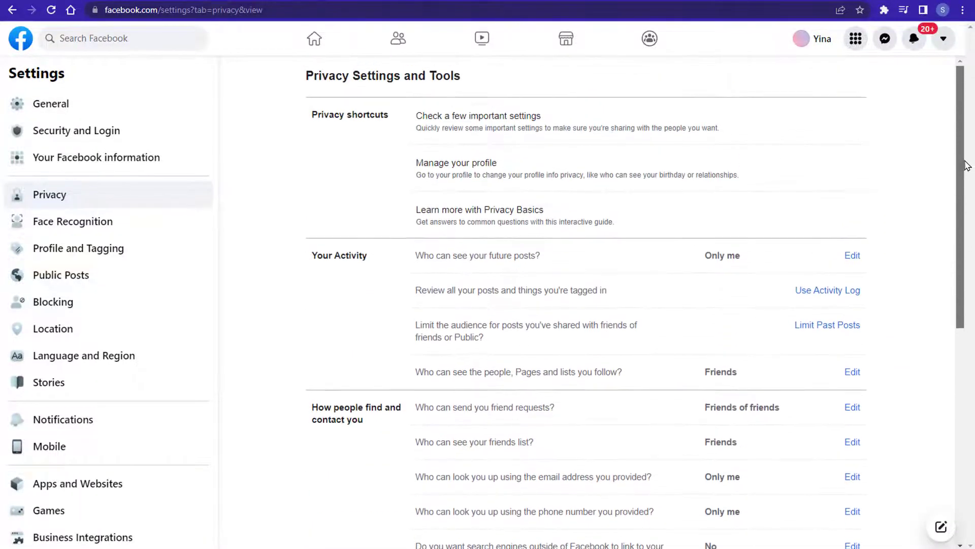
left_click_drag(302, 76, 525, 83)
left_click(528, 83)
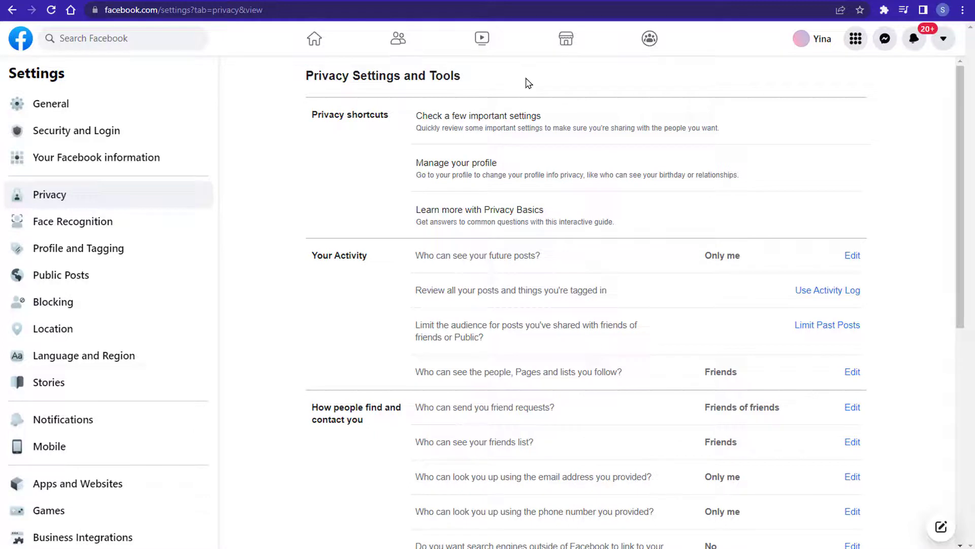
left_click(822, 41)
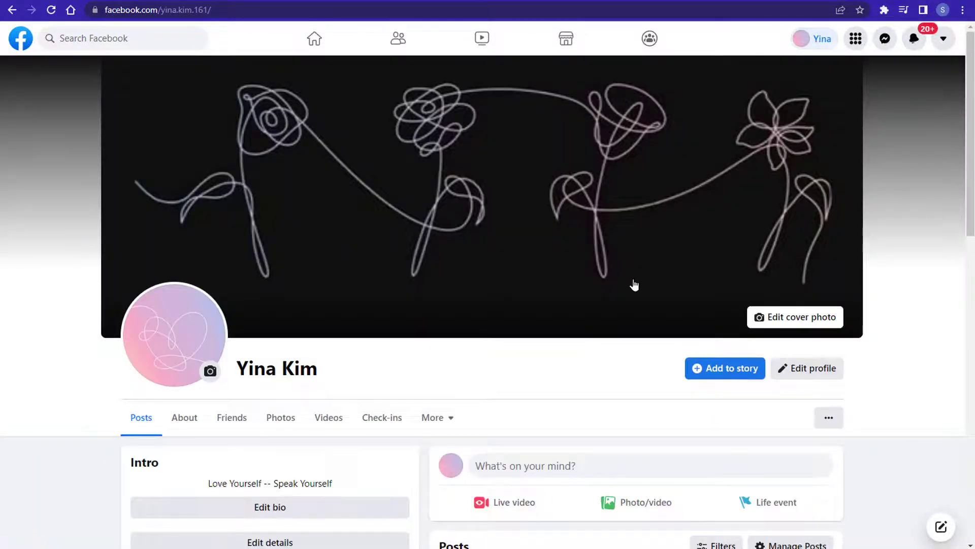
scroll(626, 303, "down", 5)
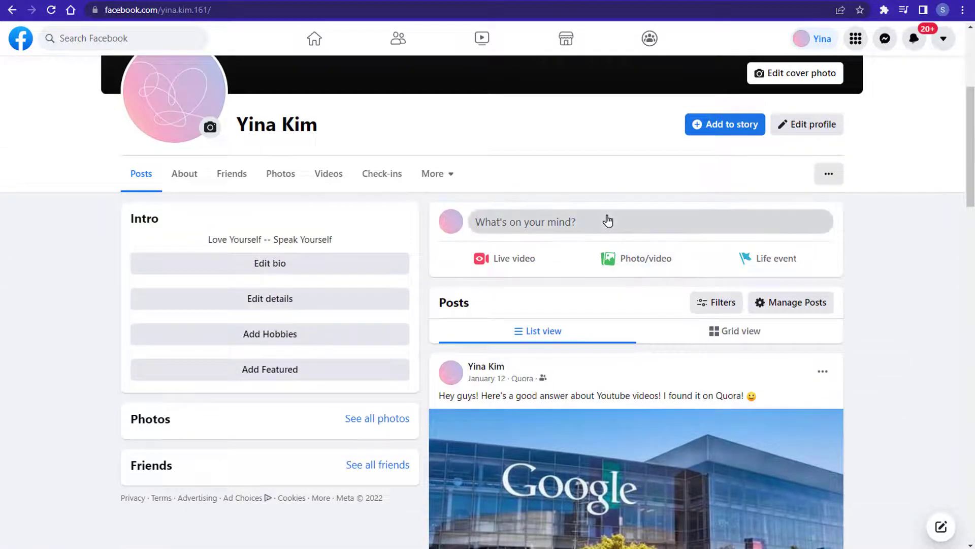
Start a new post and set its audience to Friends.
left_click(605, 220)
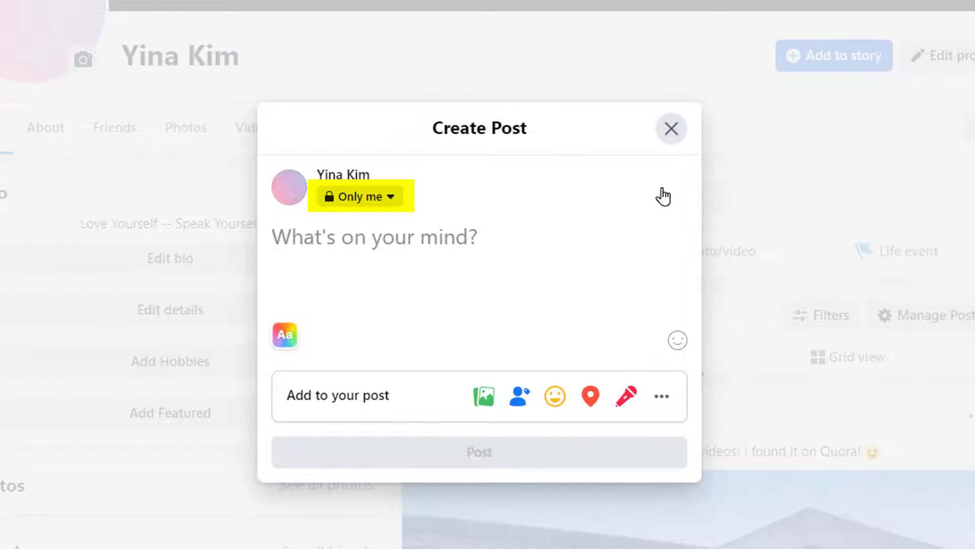
left_click(402, 214)
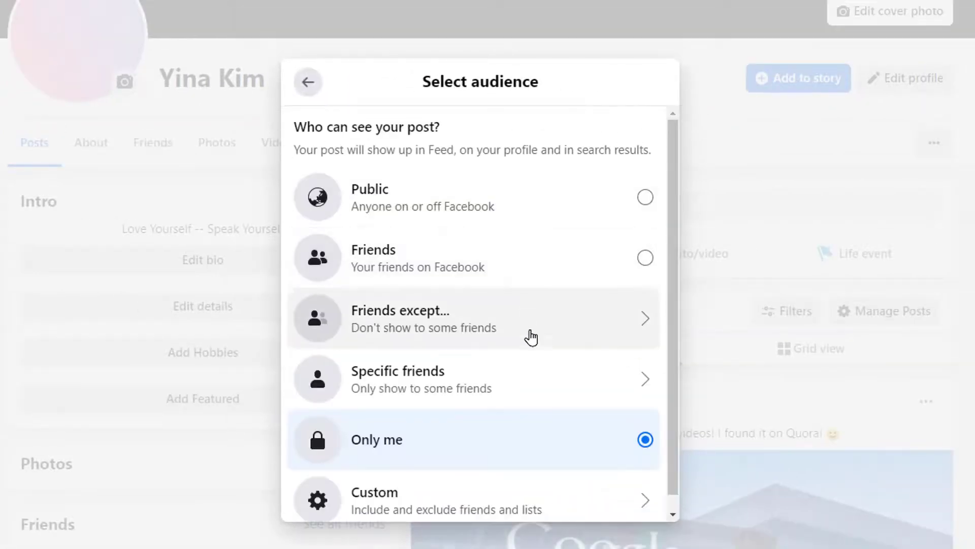
scroll(518, 451, "down", 1)
left_click(594, 246)
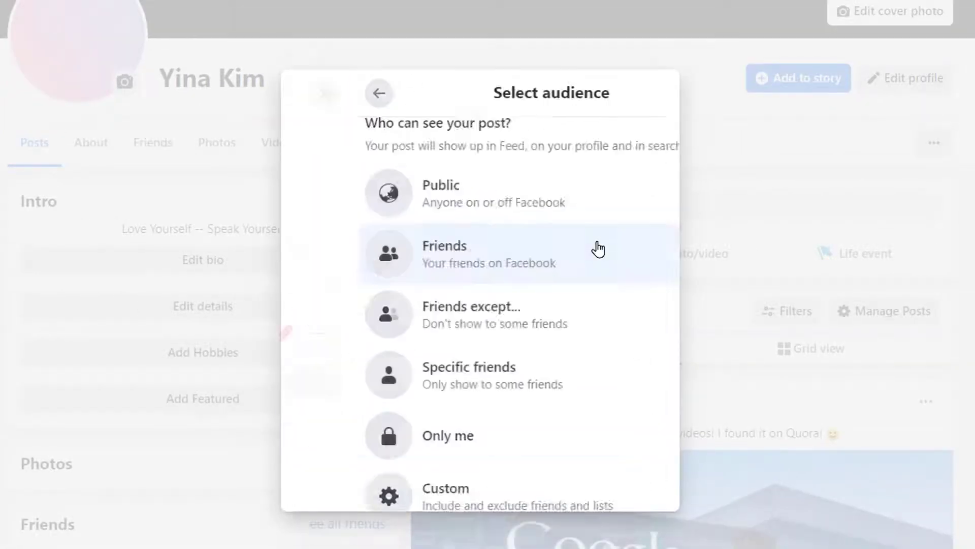
Publish the post 'Borahae.' and check its audience.
left_click(597, 241)
type("Borahae")
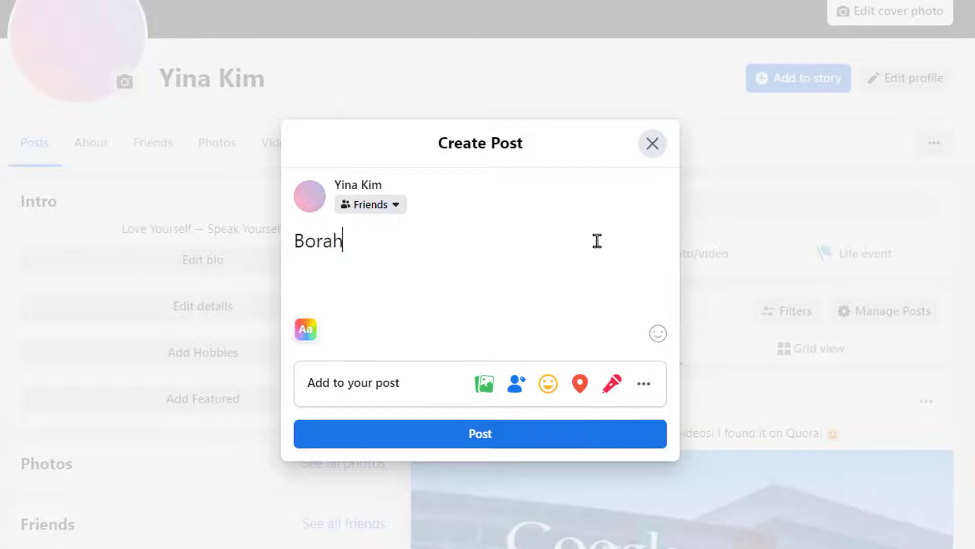
type(".")
left_click(525, 443)
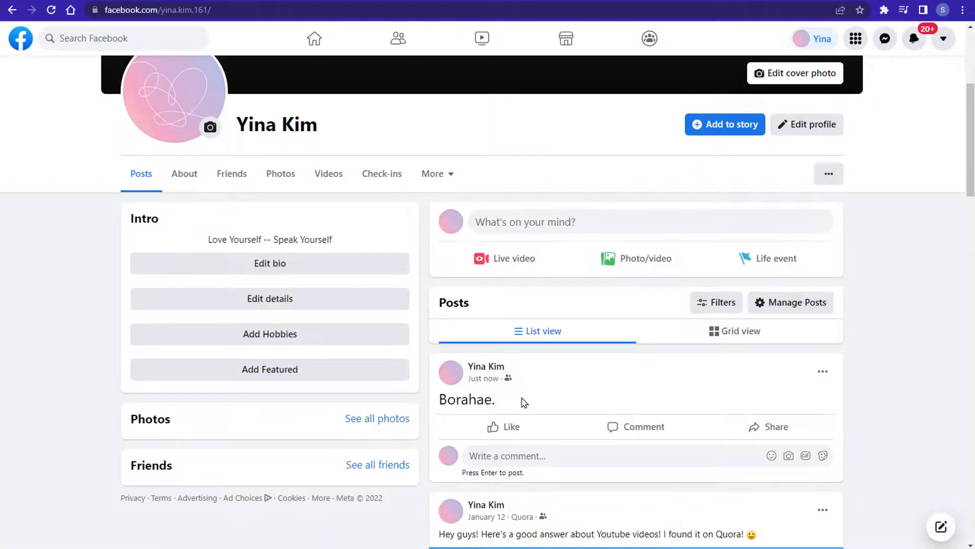
mouse_move(507, 385)
left_click(509, 379)
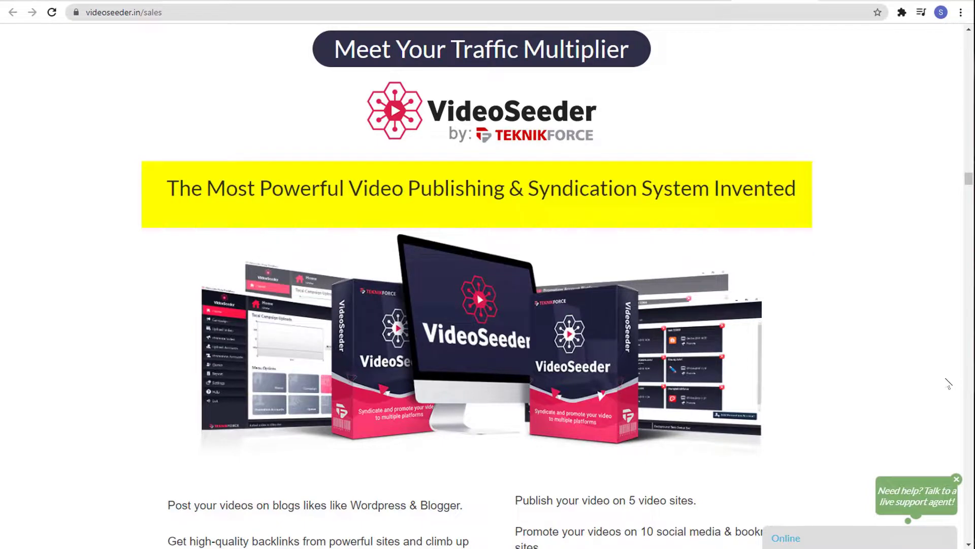
scroll(948, 383, "down", 10)
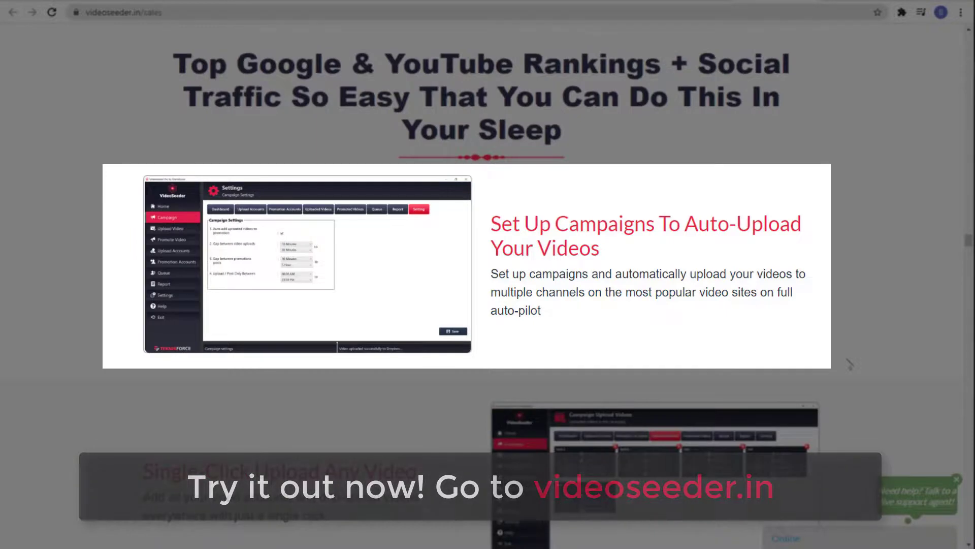
scroll(874, 431, "down", 7)
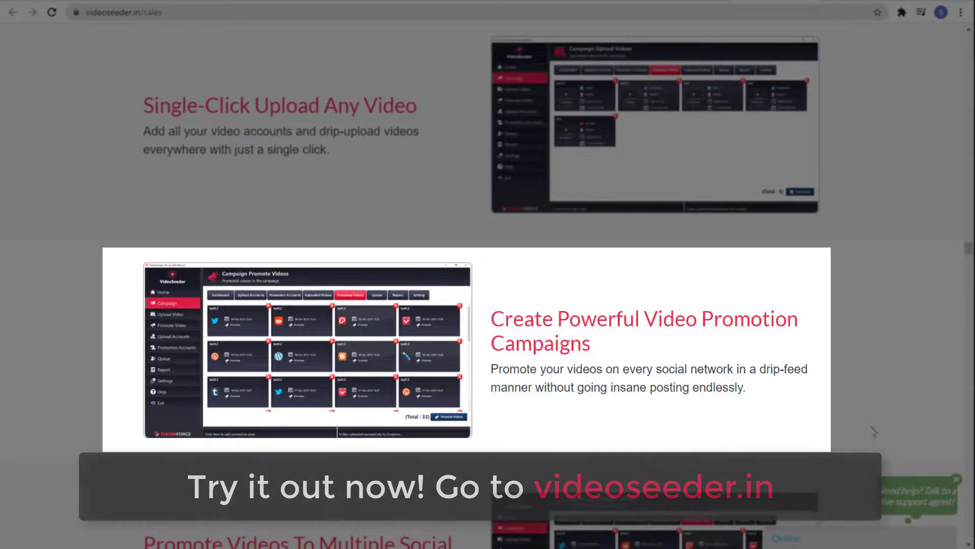
scroll(874, 430, "down", 8)
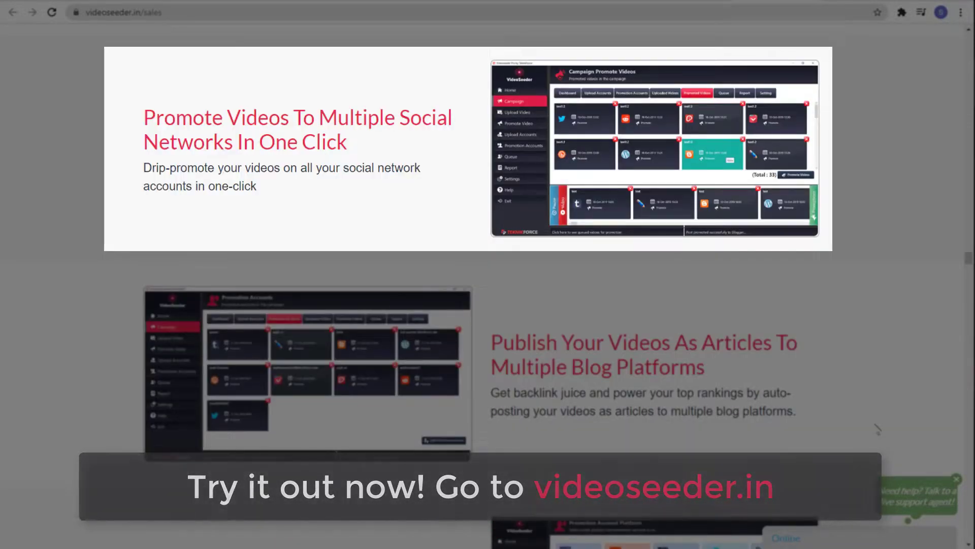
scroll(877, 430, "down", 1)
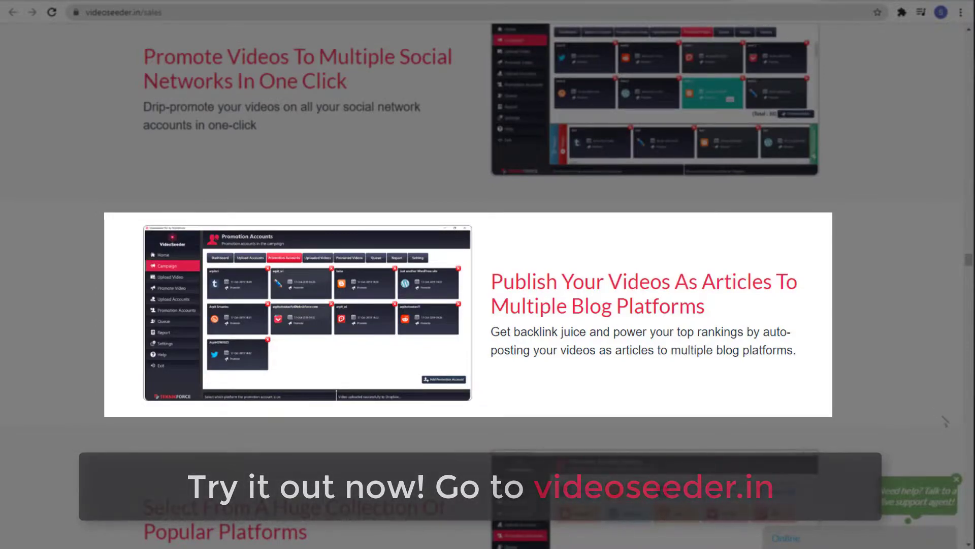
scroll(944, 421, "down", 5)
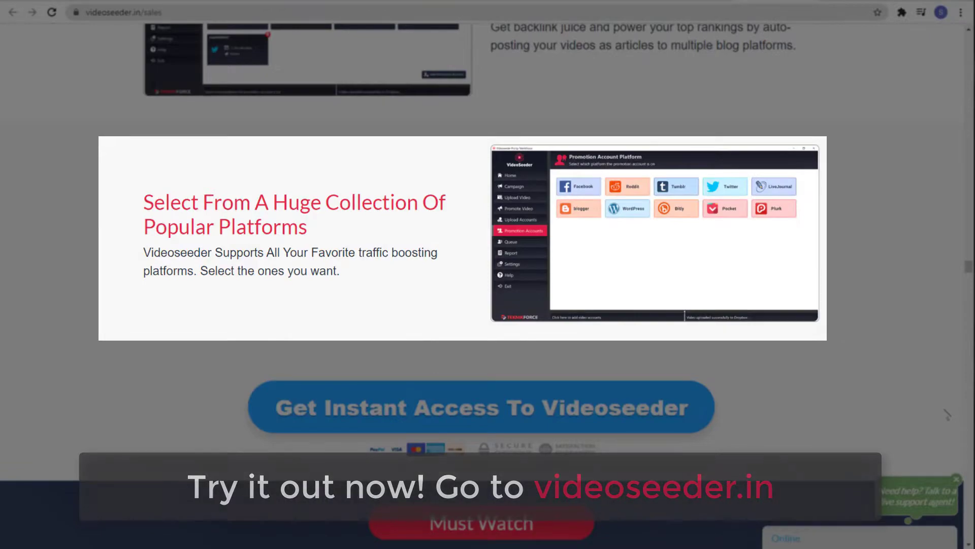
scroll(948, 417, "up", 2)
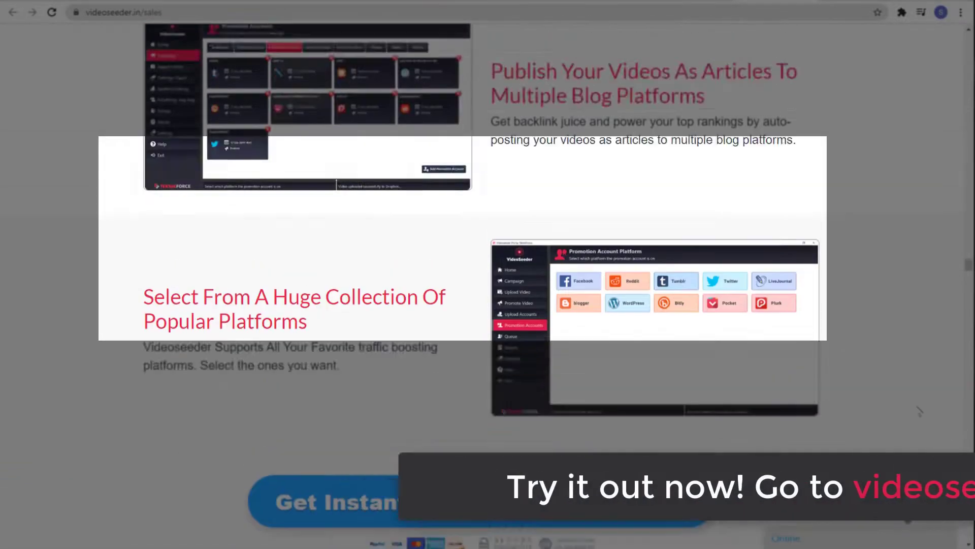